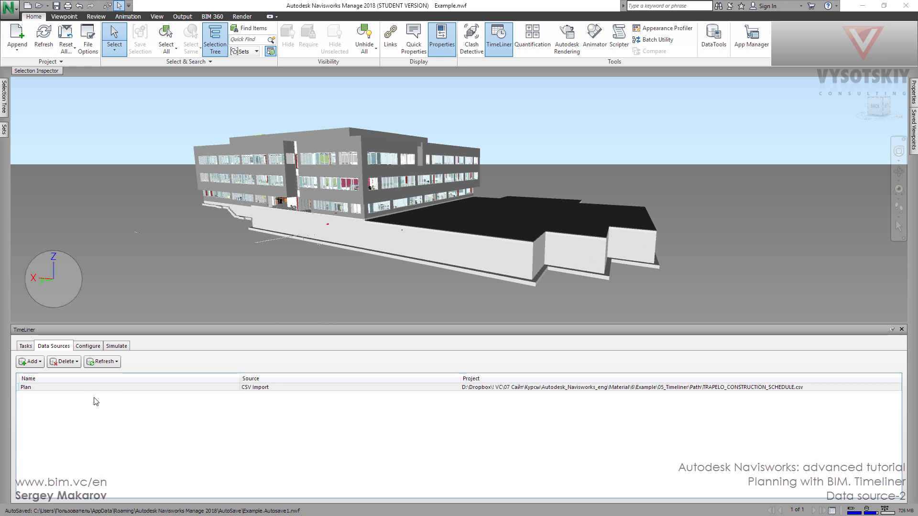
- Select the Plan CSV data source and refresh only that selected source
click(41, 390)
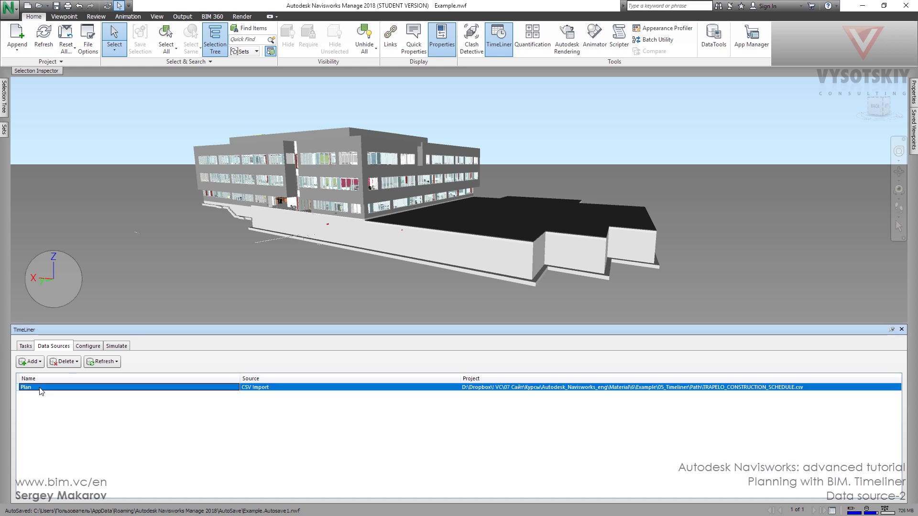
click(118, 363)
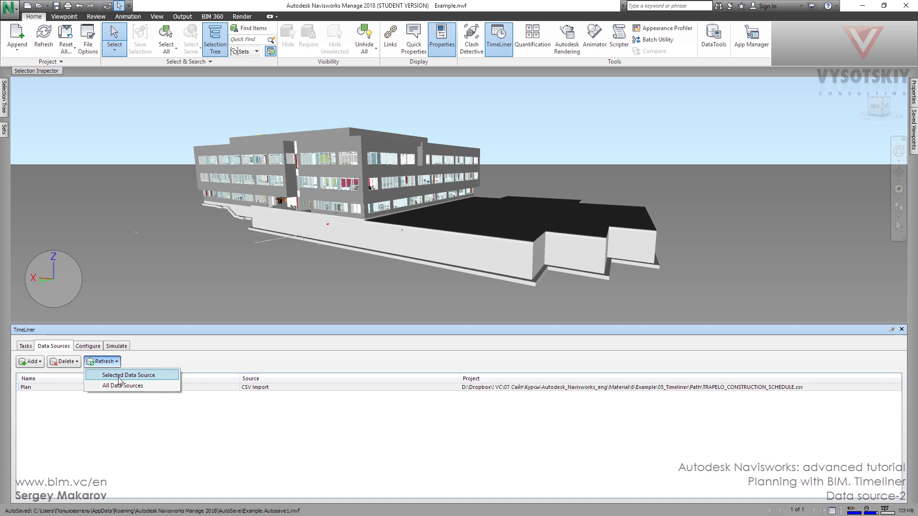
click(119, 376)
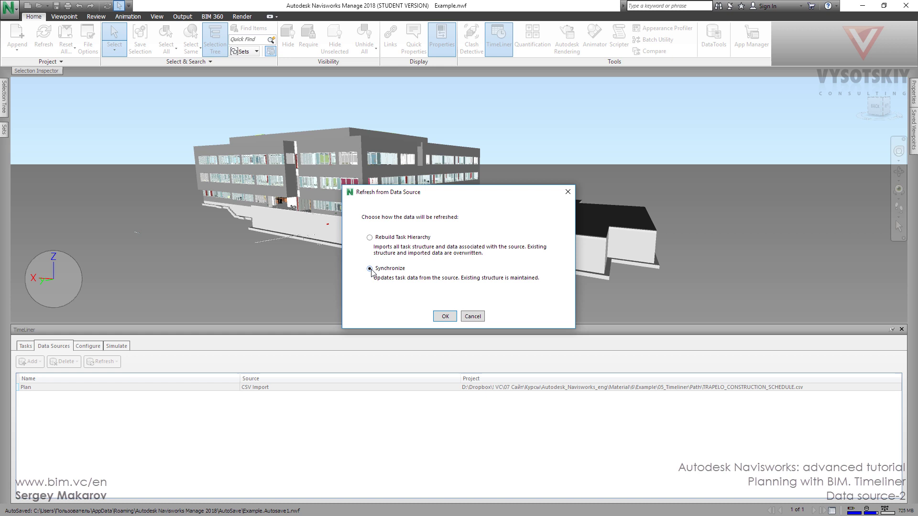
- Synchronize the Plan tasks from the CSV and dismiss the invalid-date warning
click(445, 317)
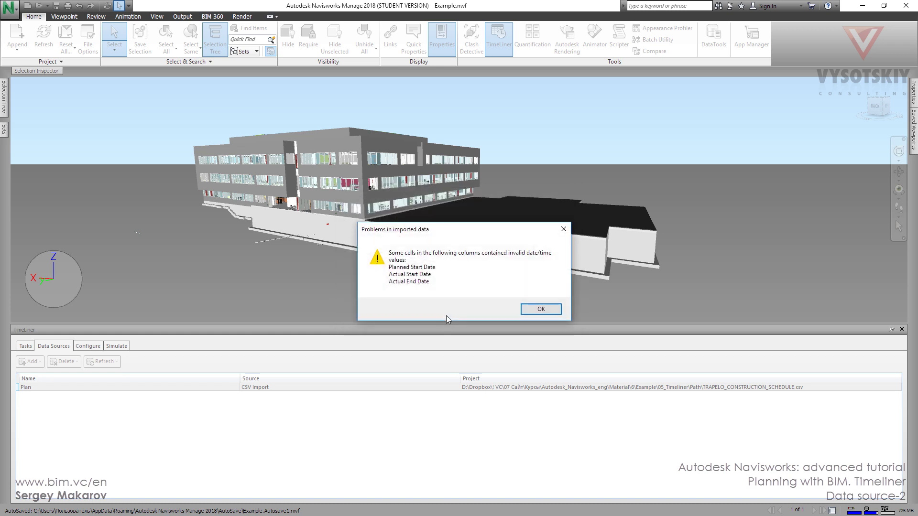
click(540, 309)
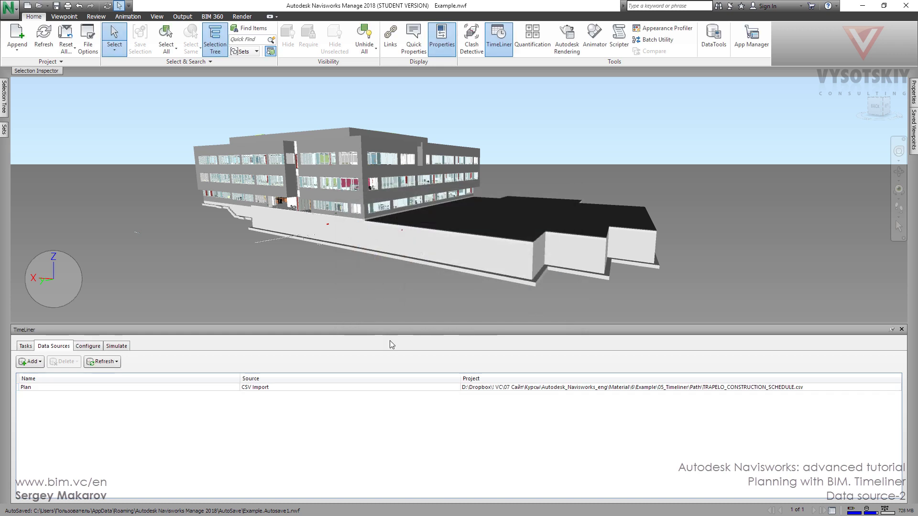
click(164, 387)
right_click(162, 390)
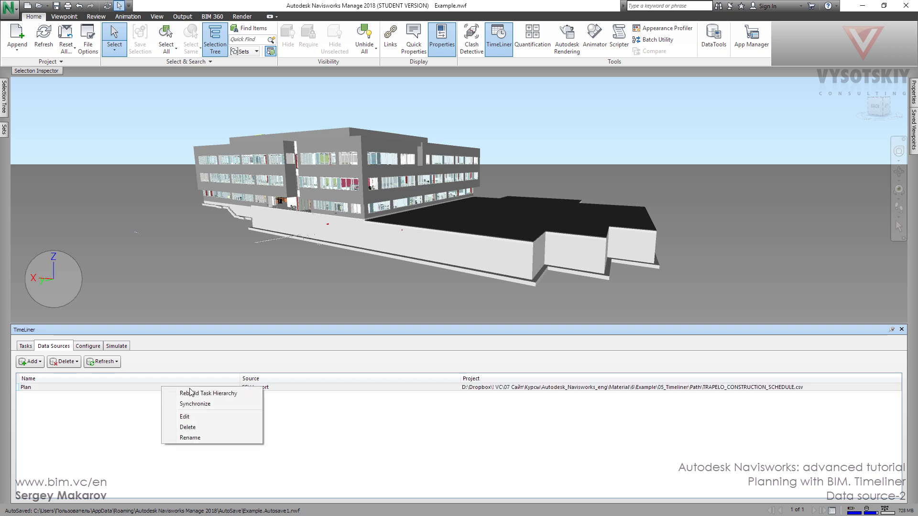
click(186, 421)
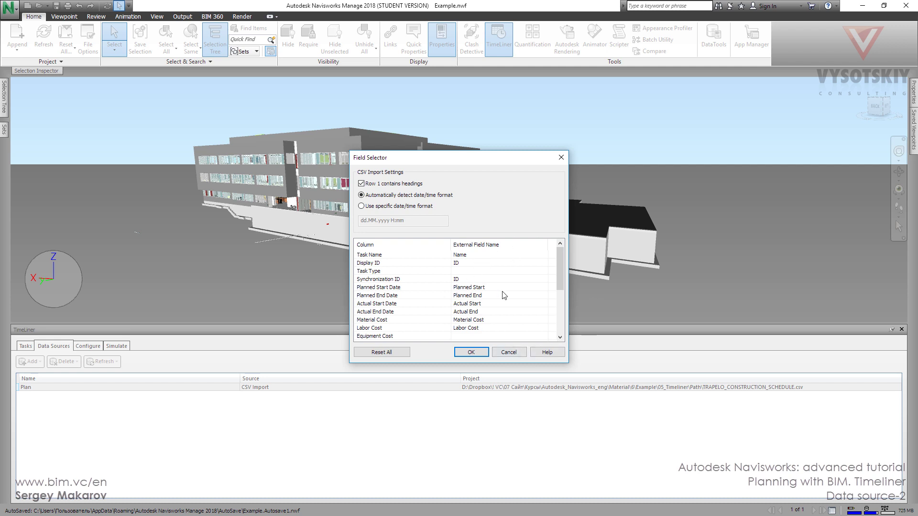
click(509, 352)
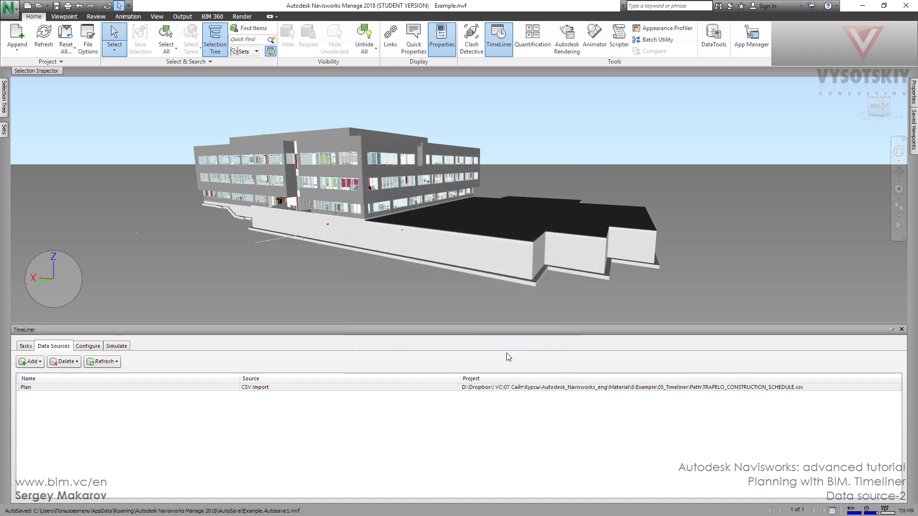
- Show the imported Plan task list with its planned dates and Gantt chart
click(26, 346)
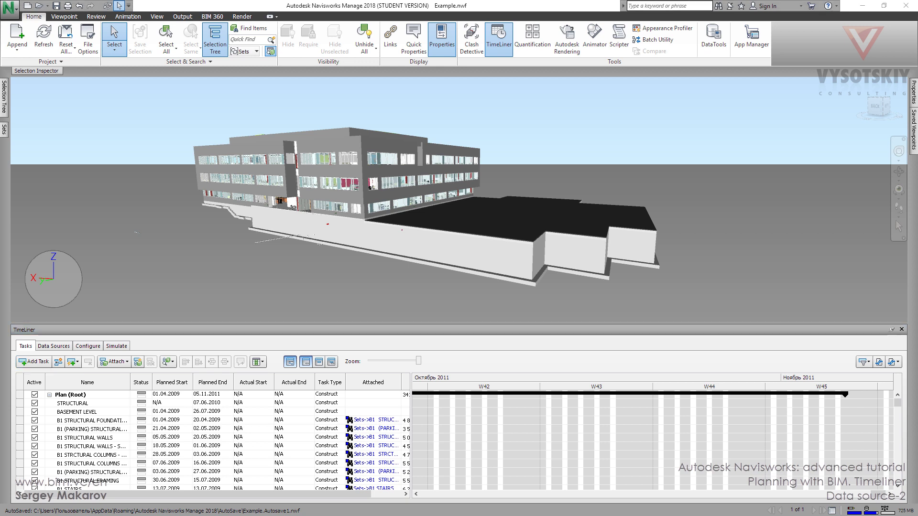
- Open TRAPELO_CONSTRUCTION_SCHEDULE.csv from the Path folder in Notepad
drag(917, 158, 460, 117)
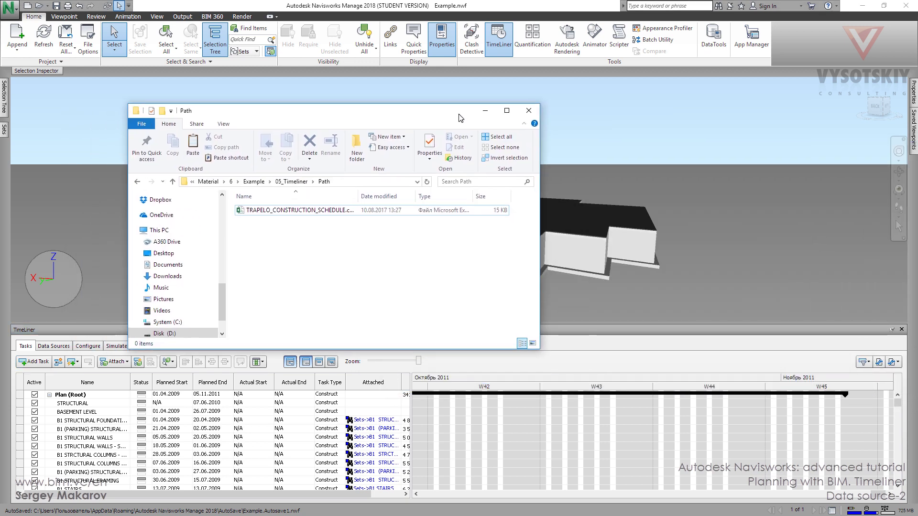
right_click(293, 213)
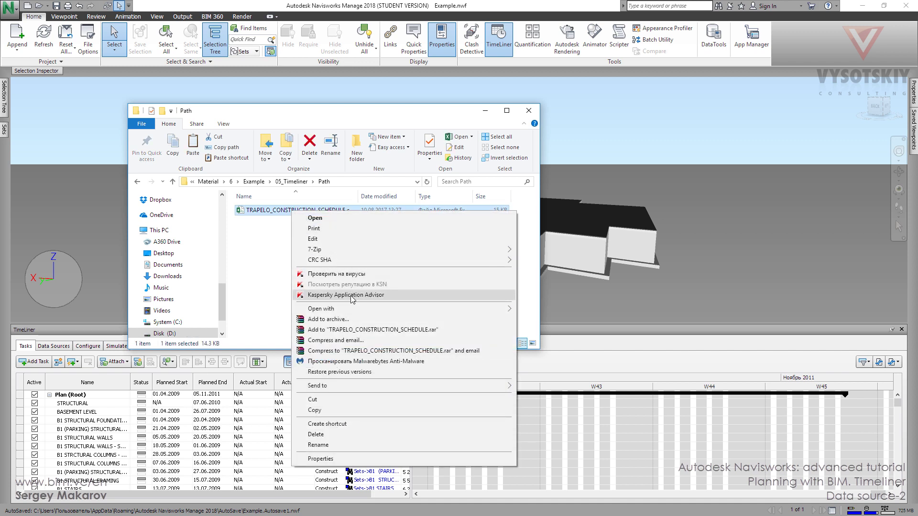
mouse_move(367, 309)
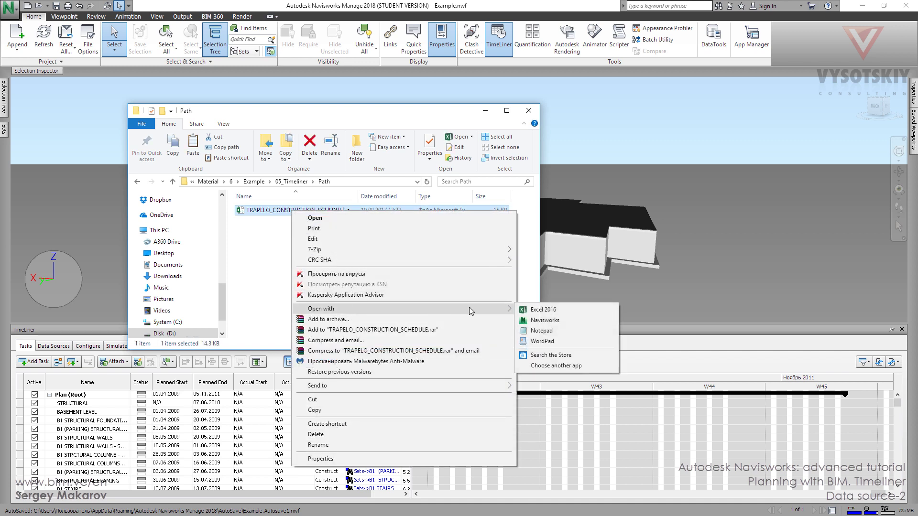
click(541, 331)
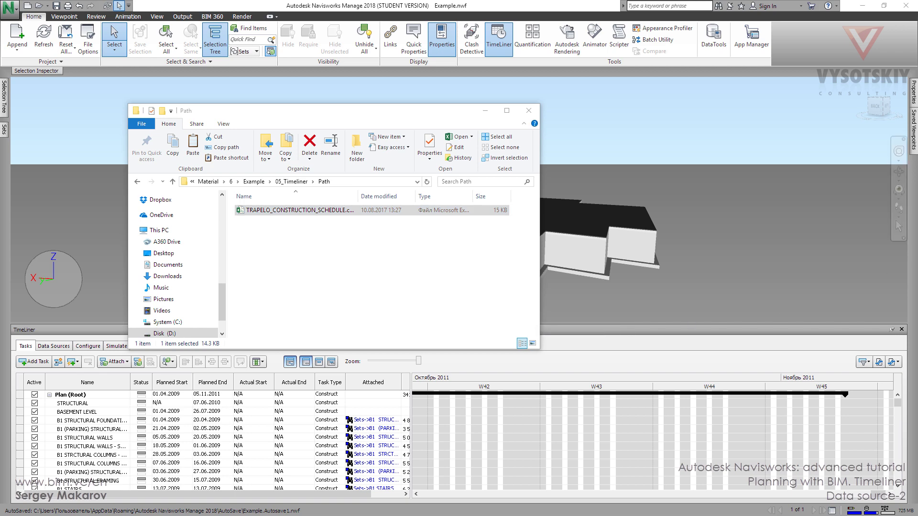
- Change BASEMENT LEVEL's start from Ср 01.04.09 to Чт 02.04.09, then close Notepad
drag(908, 149, 401, 119)
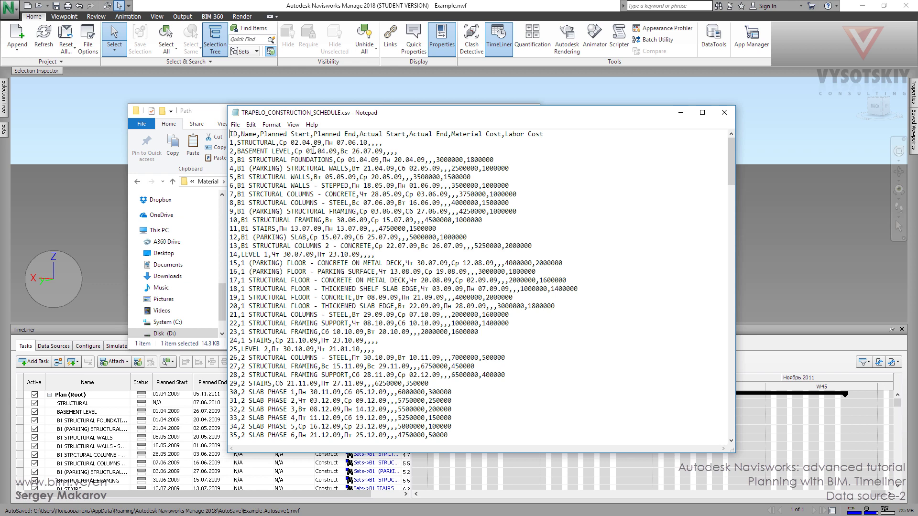
drag(313, 151, 310, 151)
text(2)
drag(303, 151, 294, 151)
key(BackSpace)
text(чт)
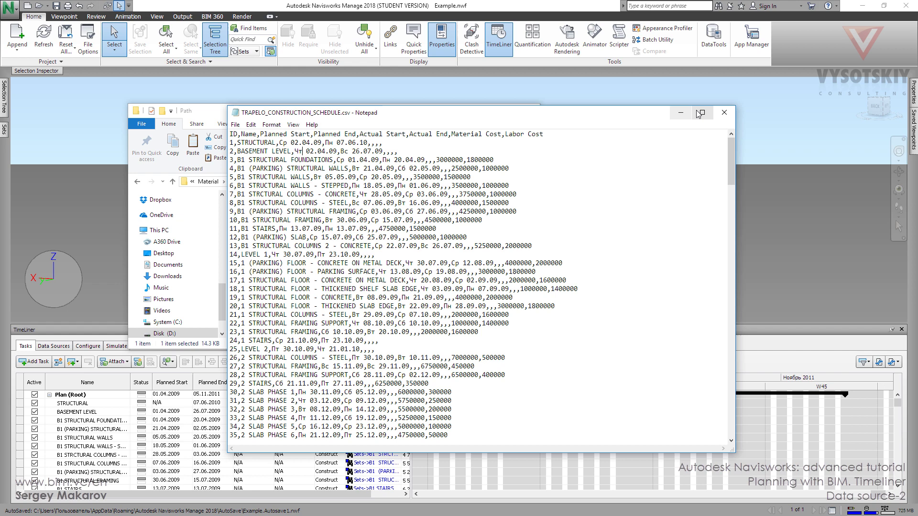
click(723, 112)
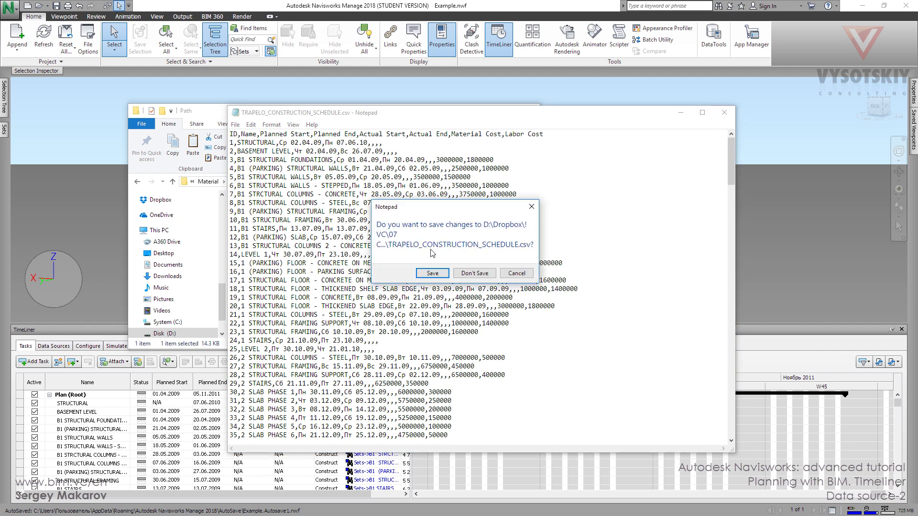
- Save the CSV edit, resynchronize Plan so BASEMENT LEVEL starts 02.04.2009, then return to Explorer
click(434, 272)
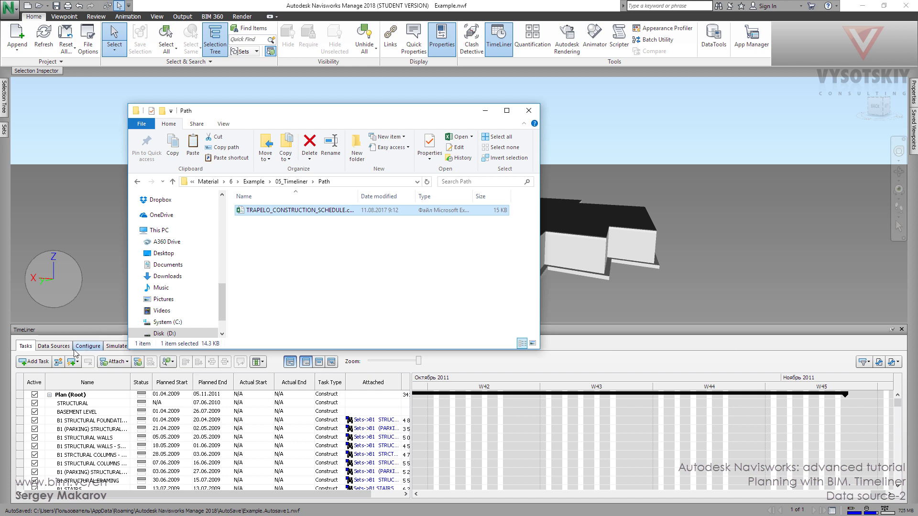
click(53, 346)
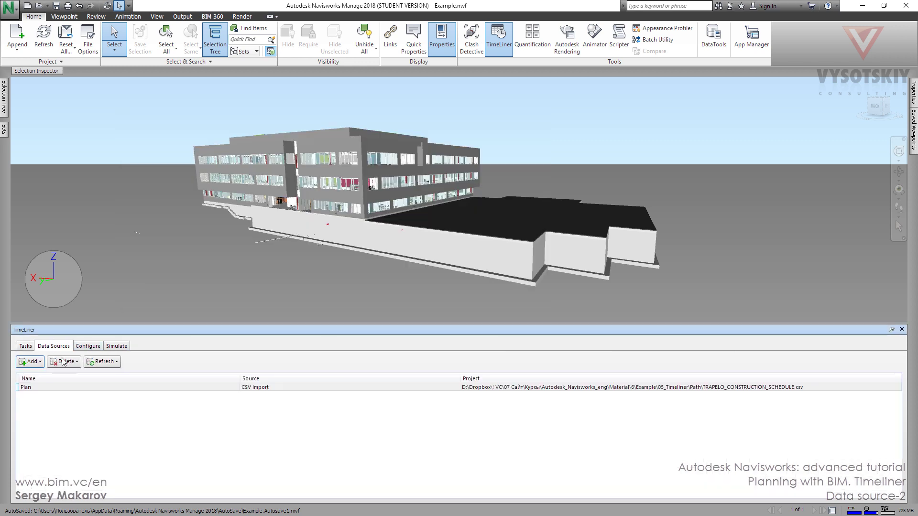
right_click(65, 387)
click(99, 403)
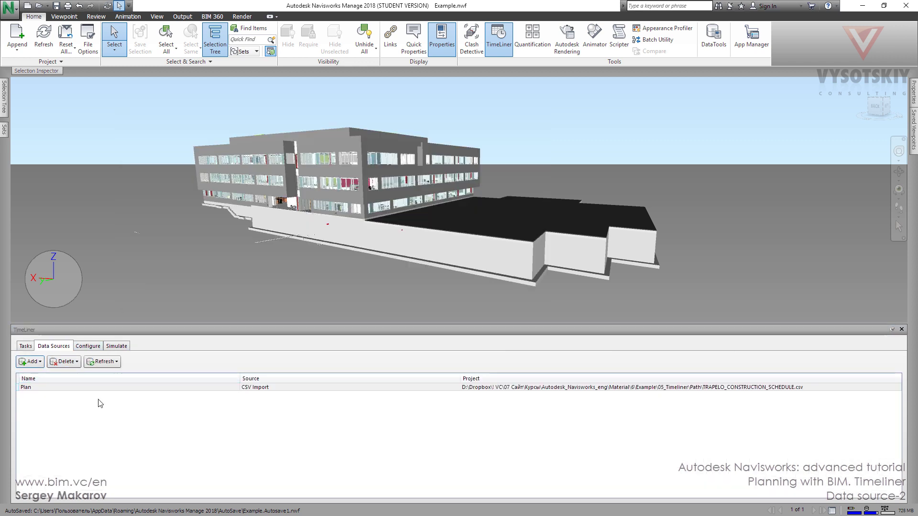
click(541, 309)
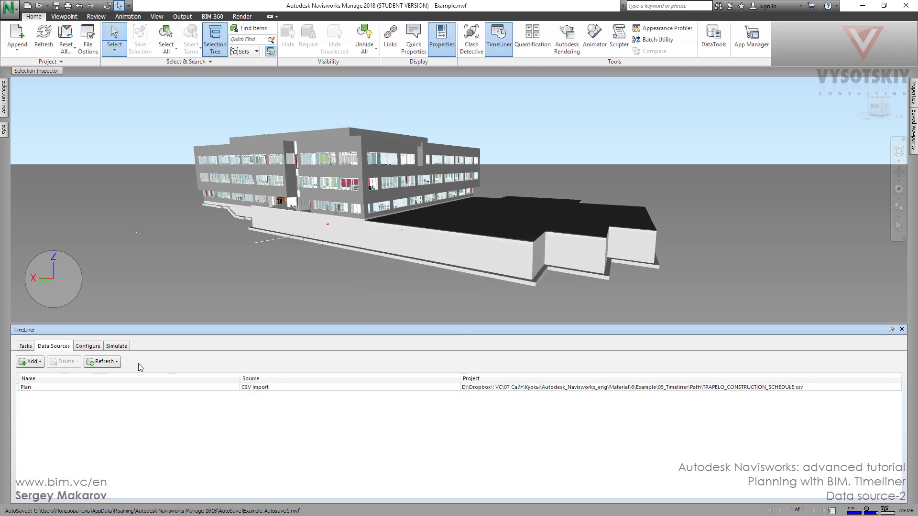
click(27, 347)
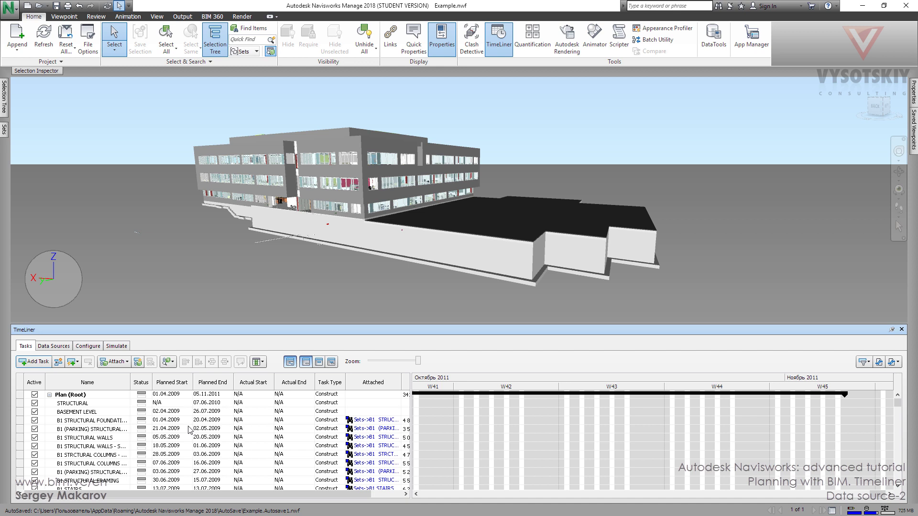
key(alt+Tab)
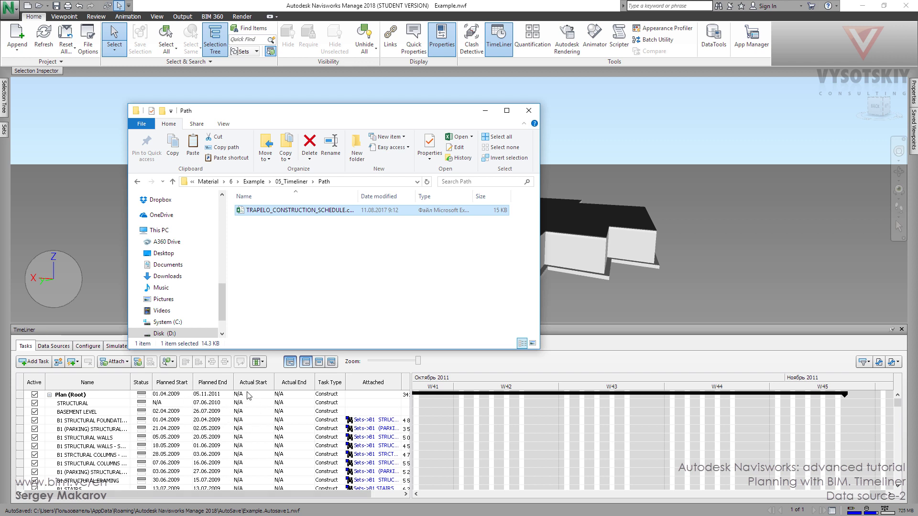
- Select the schedule CSV in the 05_Timeliner Actual folder
click(297, 184)
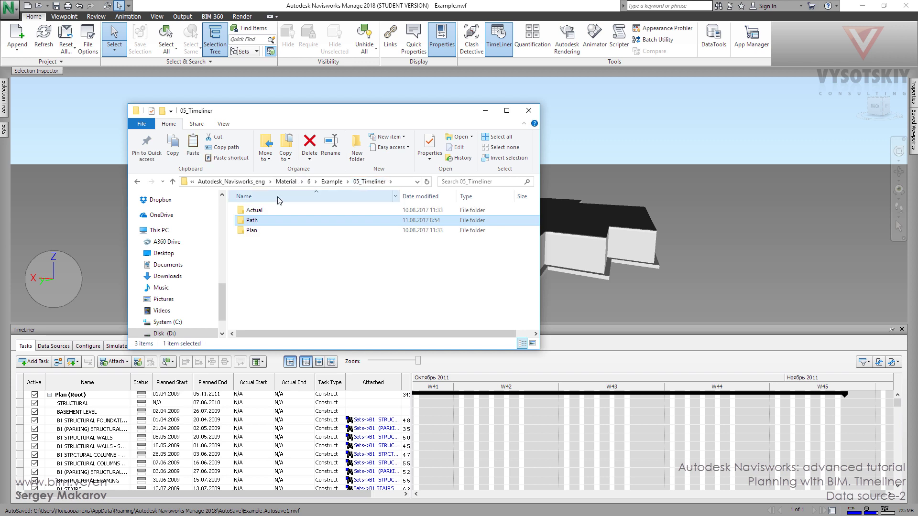
click(258, 211)
double_click(260, 213)
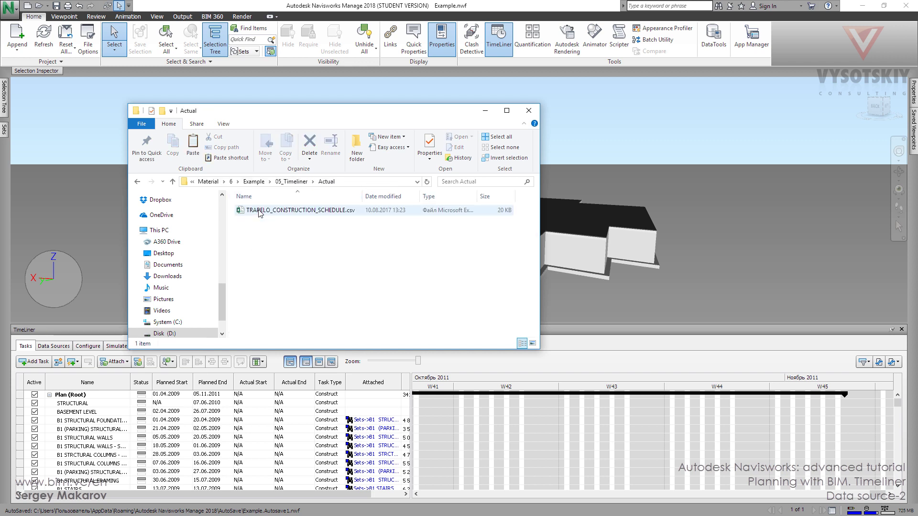
click(260, 214)
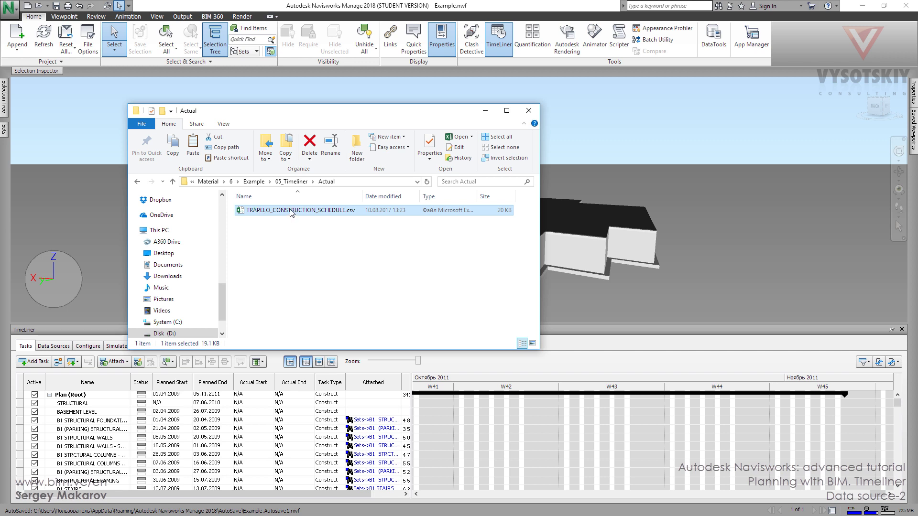
- Paste the Actual schedule into Path, replacing the existing CSV, and close Explorer
click(292, 184)
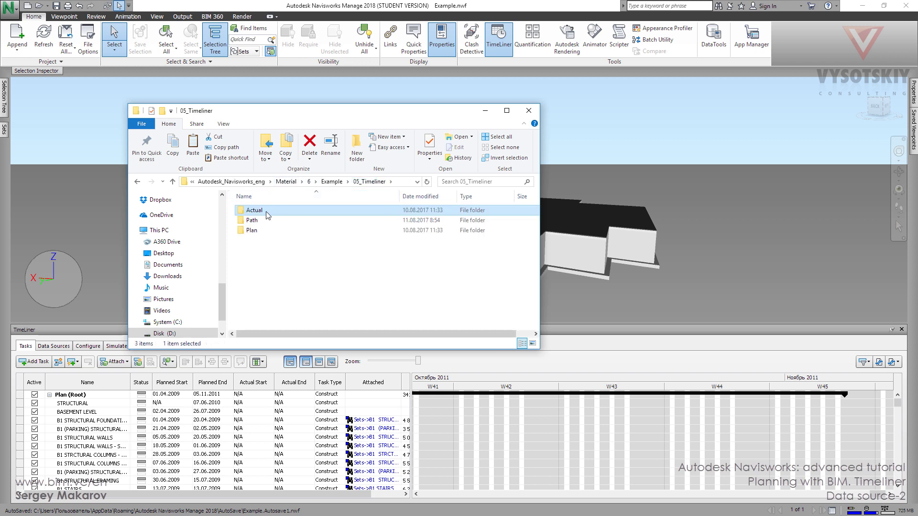
double_click(255, 221)
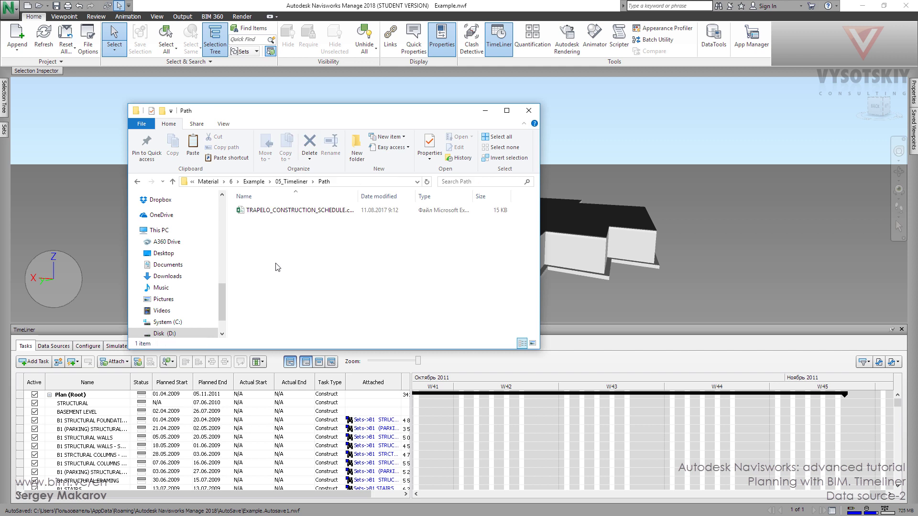
key(ctrl+v)
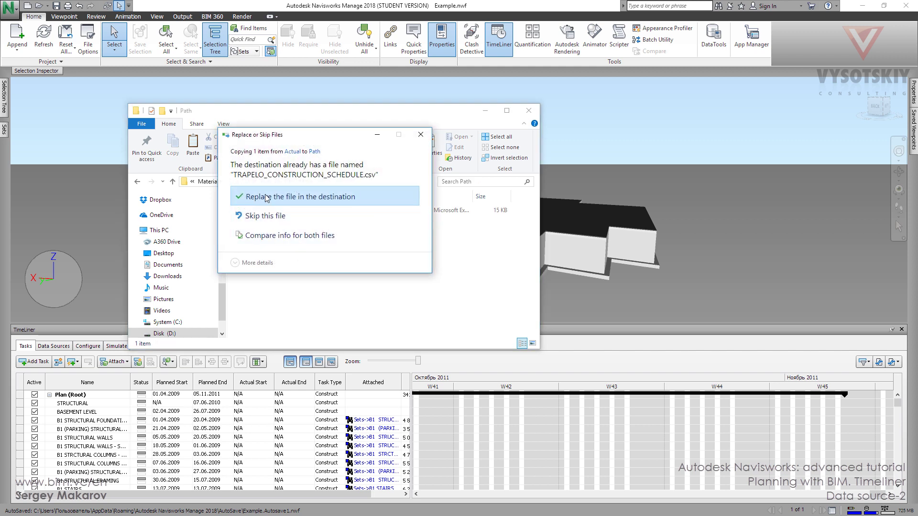
click(267, 197)
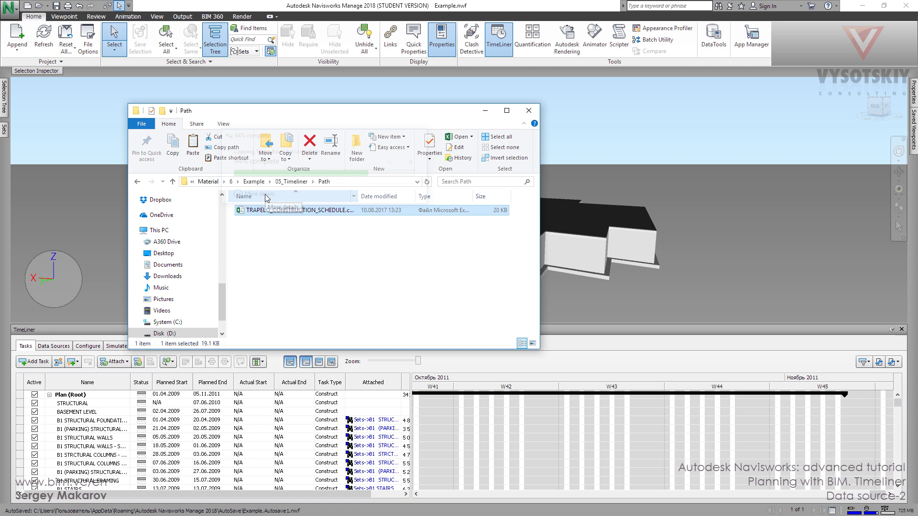
click(529, 111)
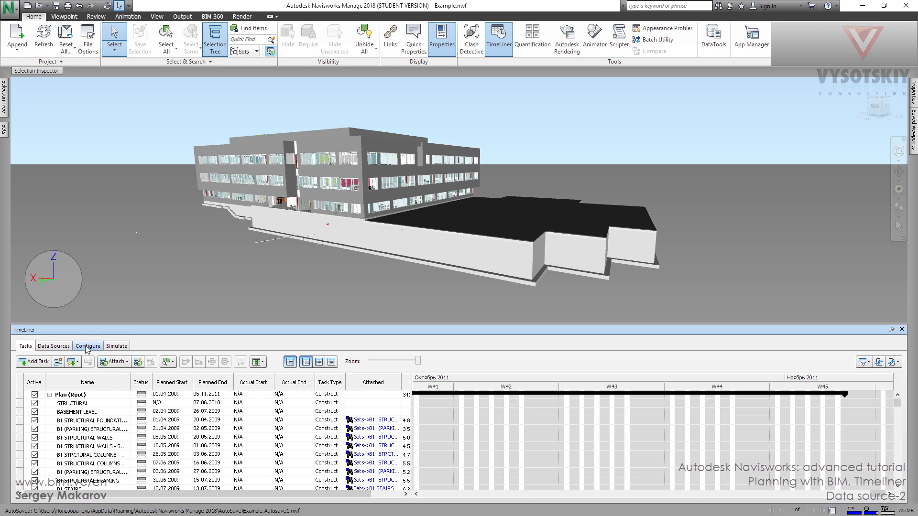
- Resynchronize the Plan data source from the Actual CSV and review the task list
click(54, 346)
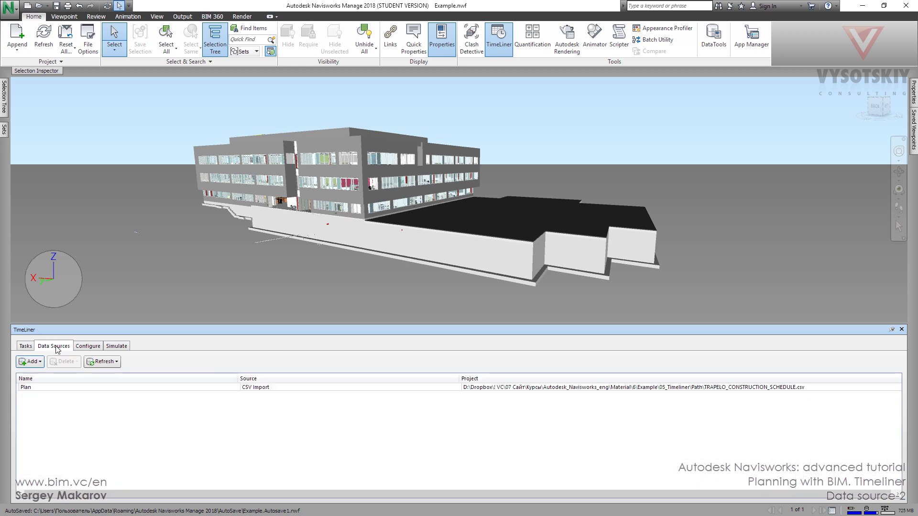
click(61, 388)
right_click(61, 388)
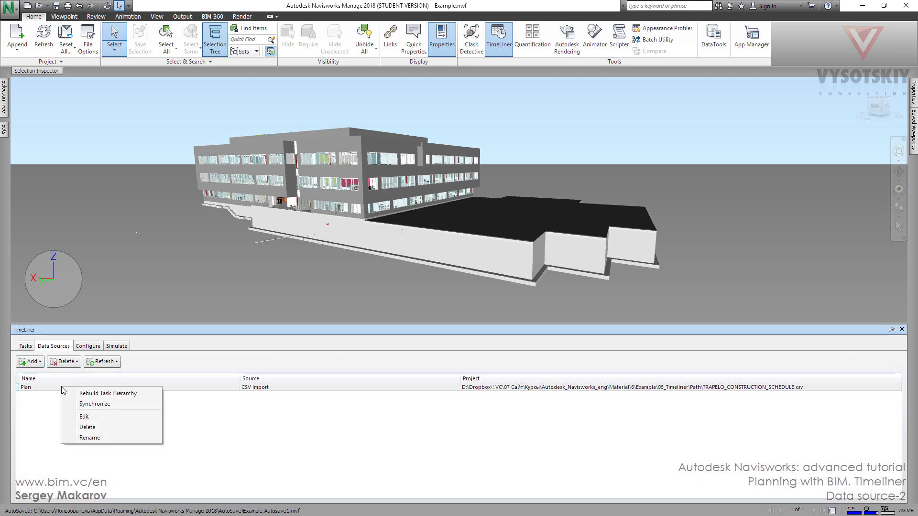
click(98, 407)
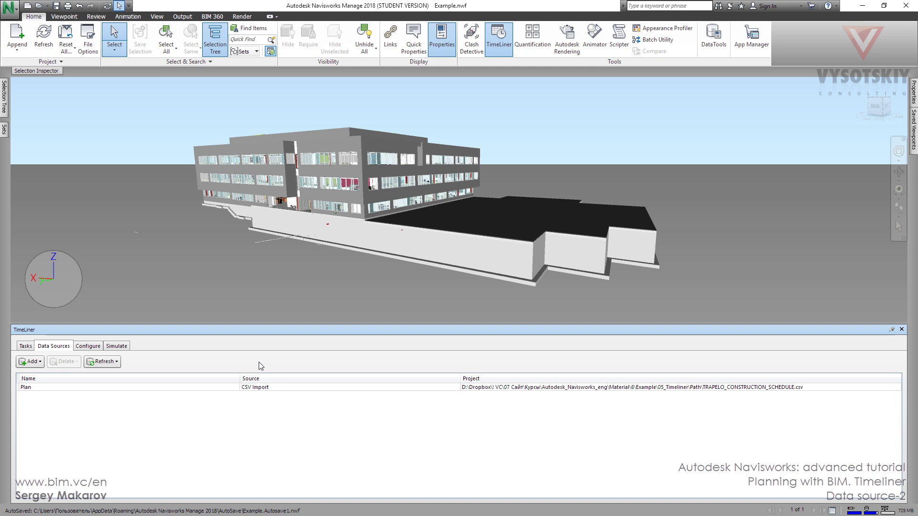
click(26, 346)
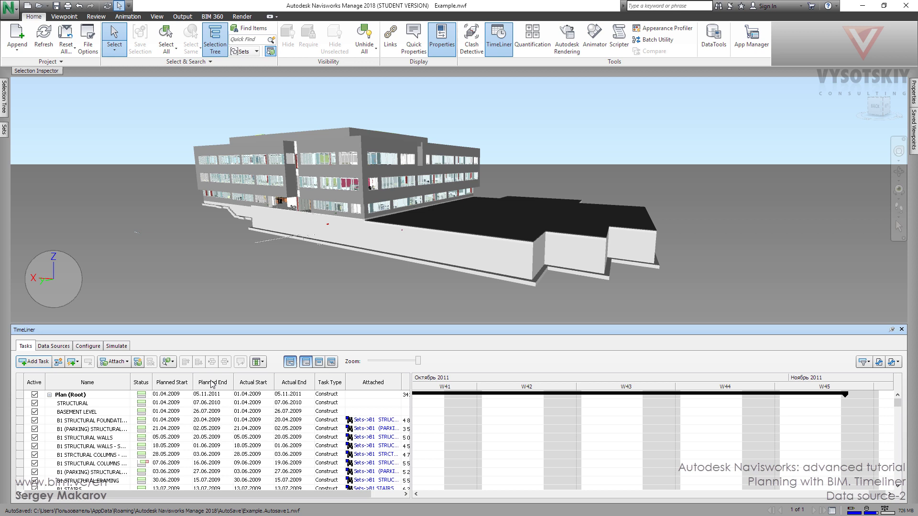
- Look over the Add data source formats without choosing one, then open File Explorer
click(54, 346)
click(33, 362)
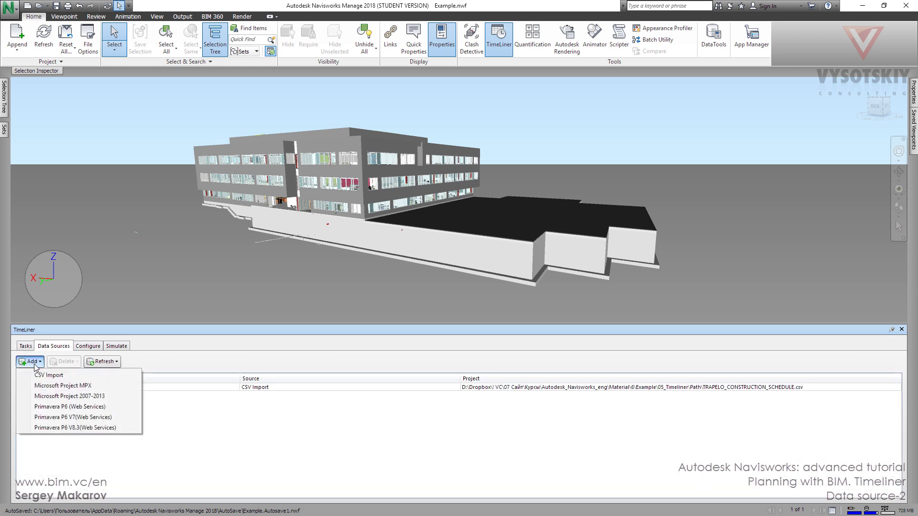
click(188, 418)
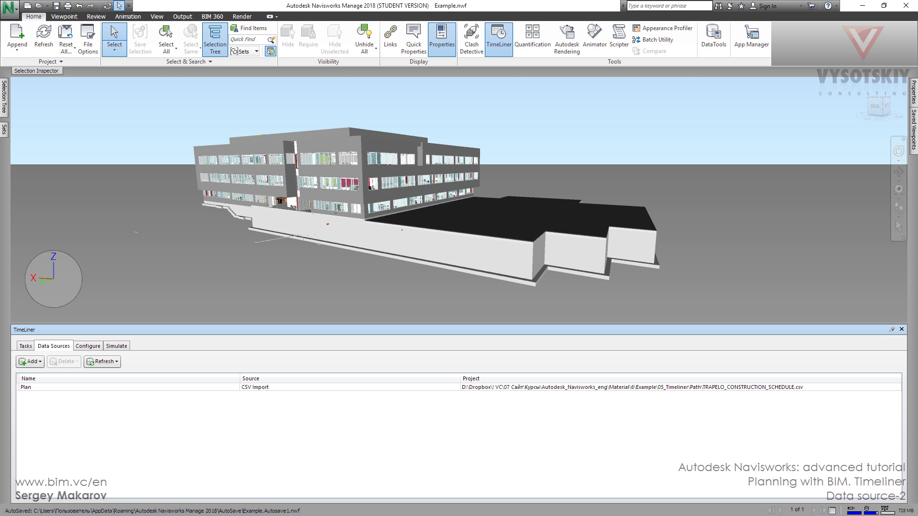
key(super+e)
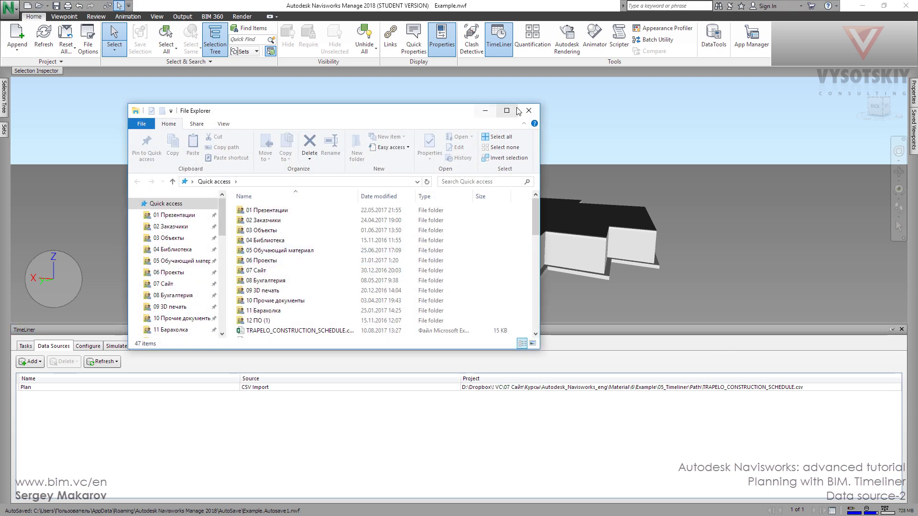
- Copy the Plan folder's TRAPELO_CONSTRUCTION_SCHEDULE.csv into Path, replacing the existing file
click(528, 110)
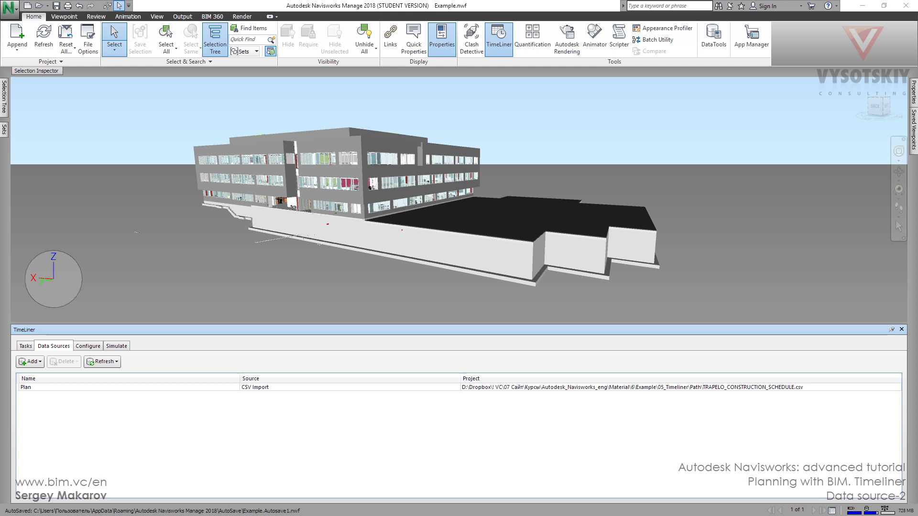
key(super+e)
double_click(252, 231)
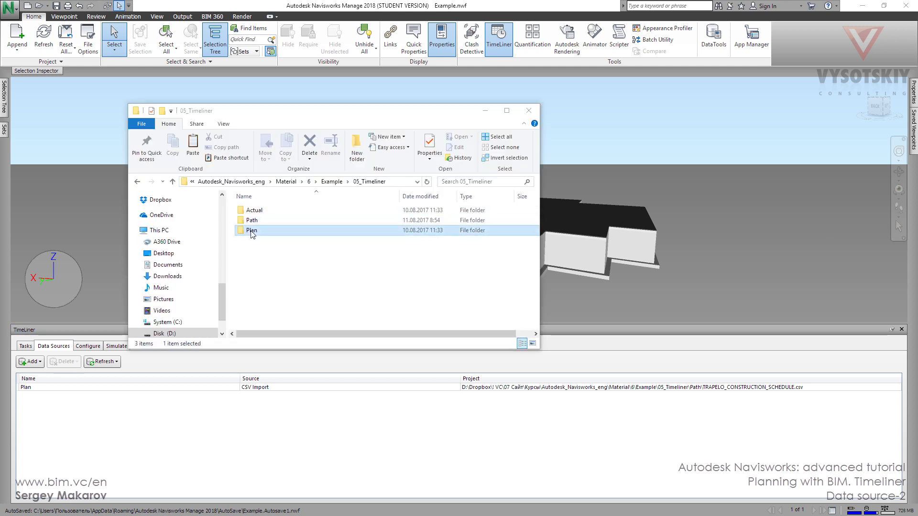
click(254, 211)
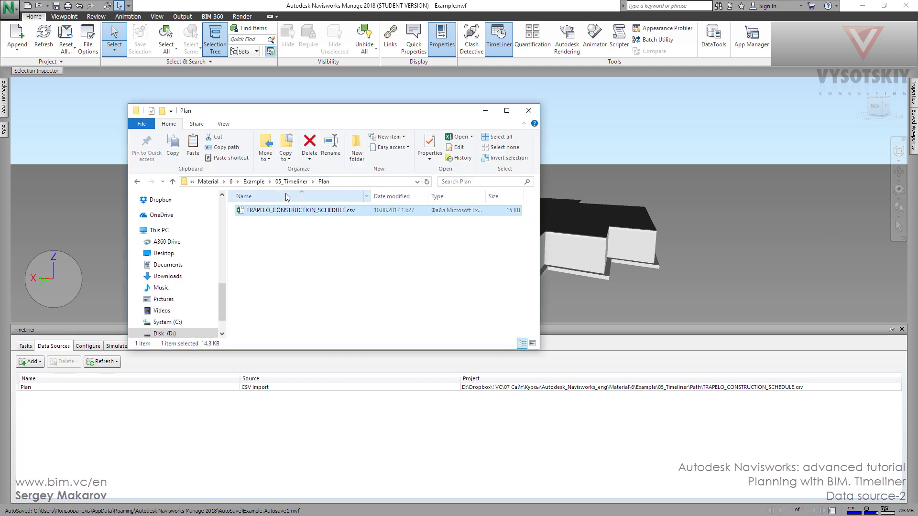
click(291, 182)
double_click(261, 223)
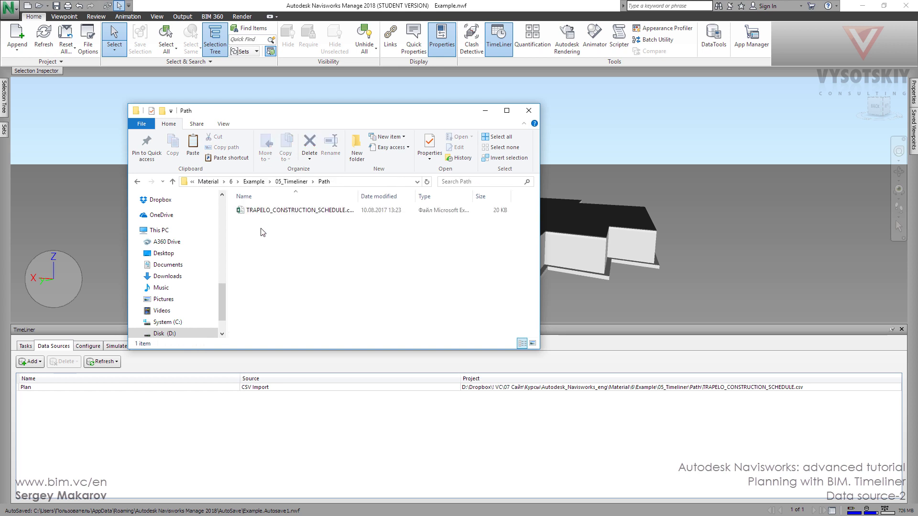
key(ctrl+v)
click(387, 198)
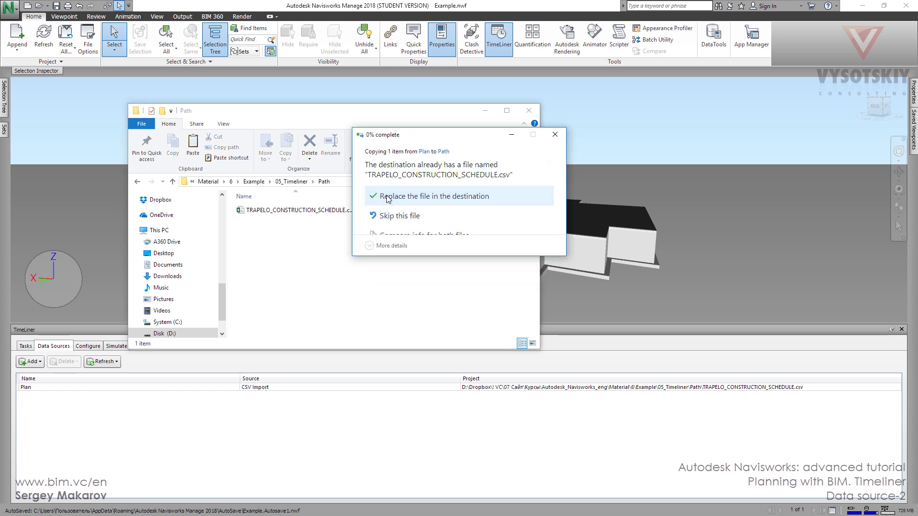
- Resynchronize Plan from the restored CSV so BASEMENT LEVEL starts 01.04.2009 again
click(529, 111)
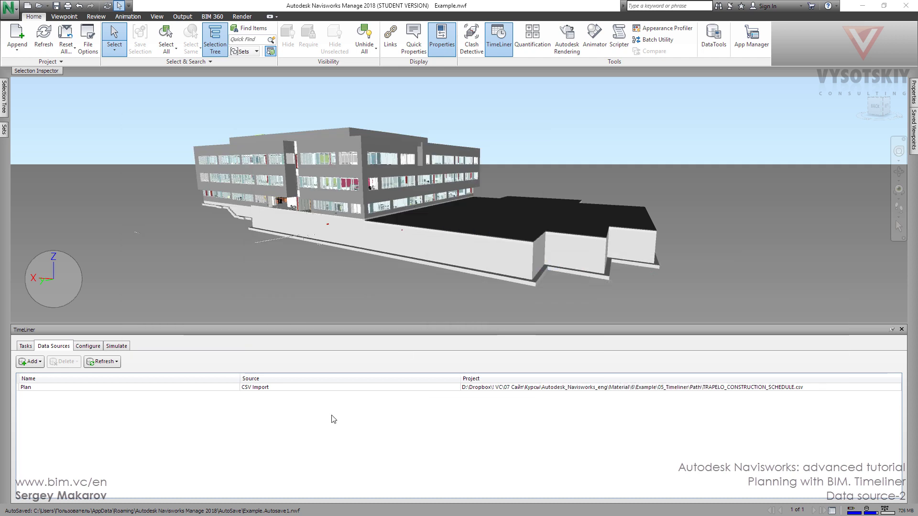
right_click(185, 391)
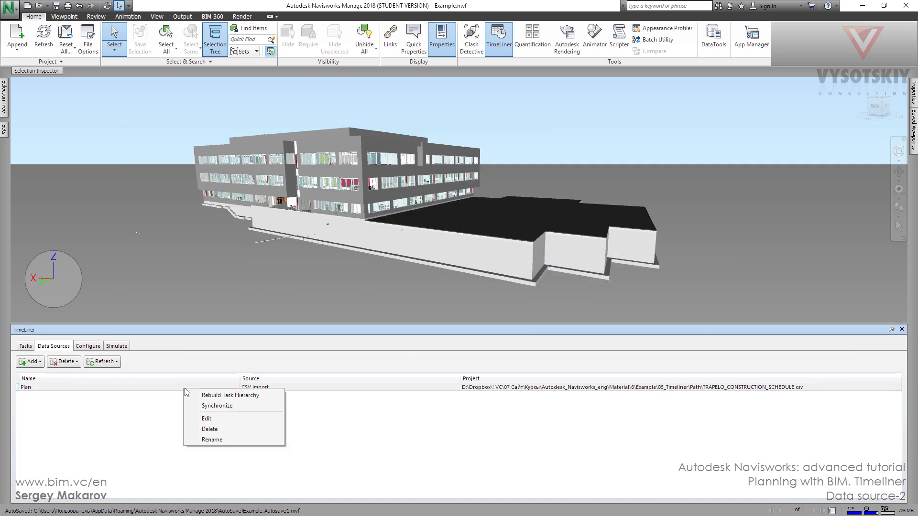
click(218, 408)
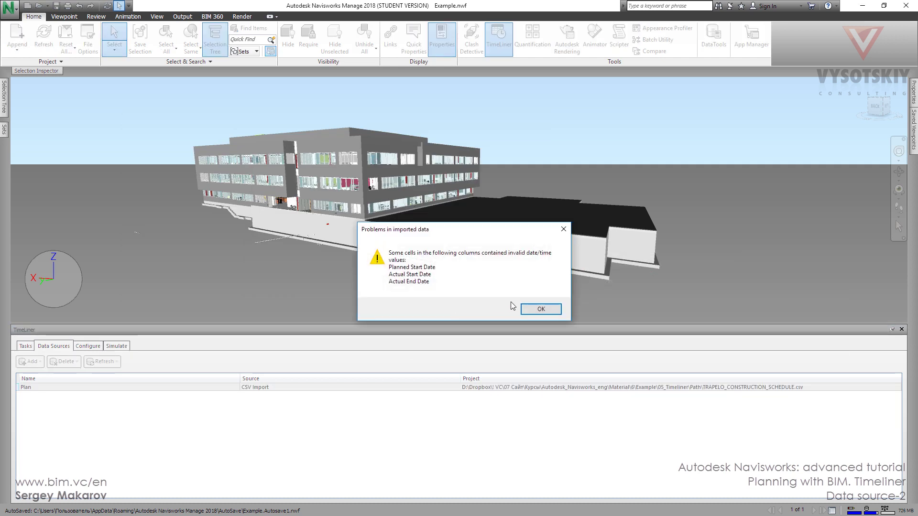
click(529, 308)
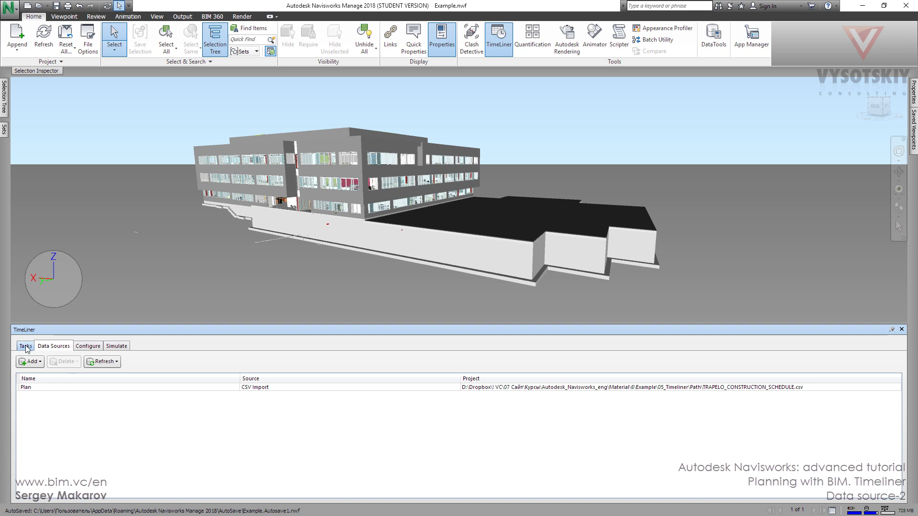
click(26, 346)
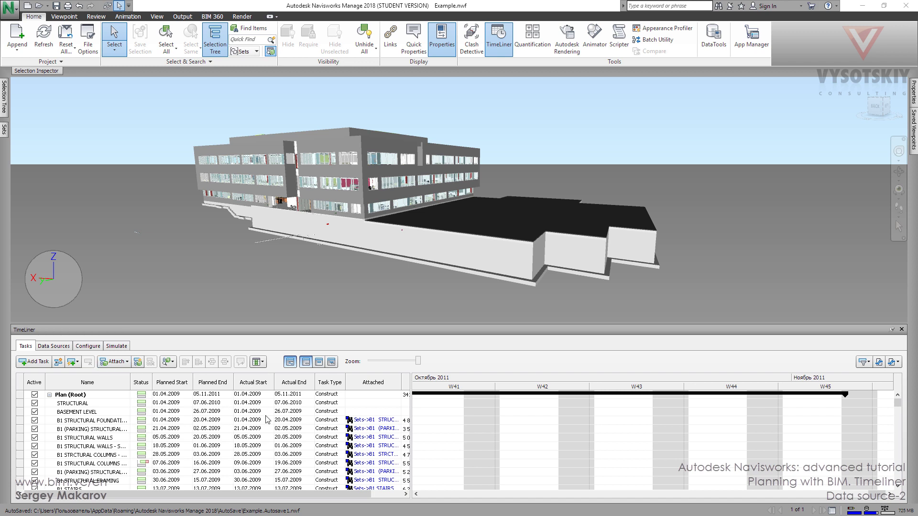
- Rebuild the task hierarchy from the Plan data source, dismissing the invalid date warning
click(61, 347)
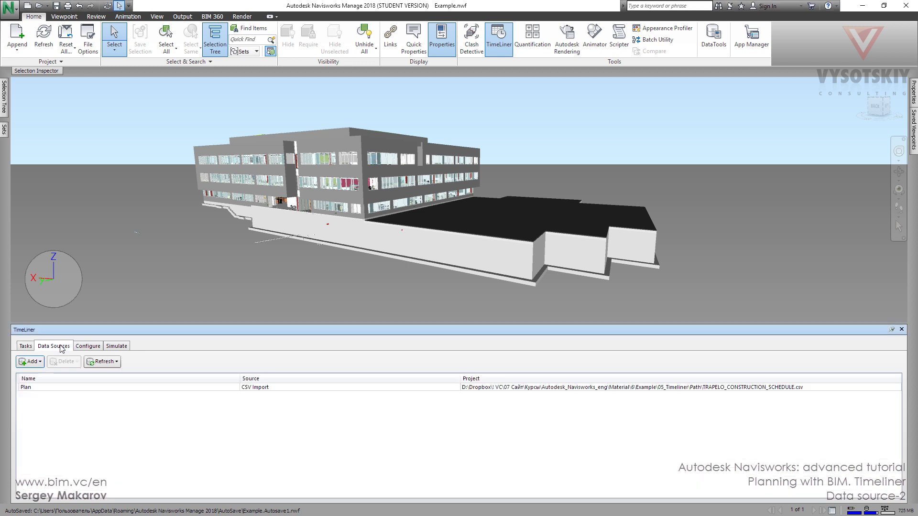
click(73, 388)
right_click(73, 388)
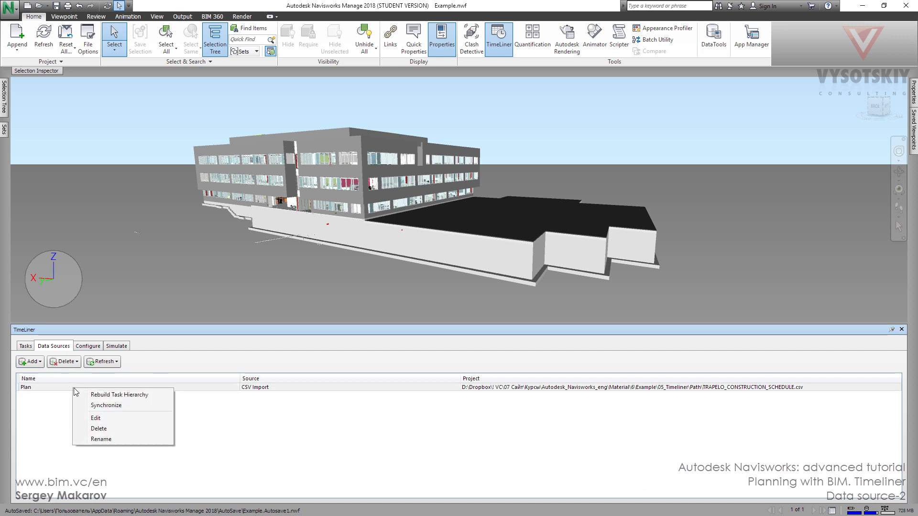
click(106, 405)
click(540, 309)
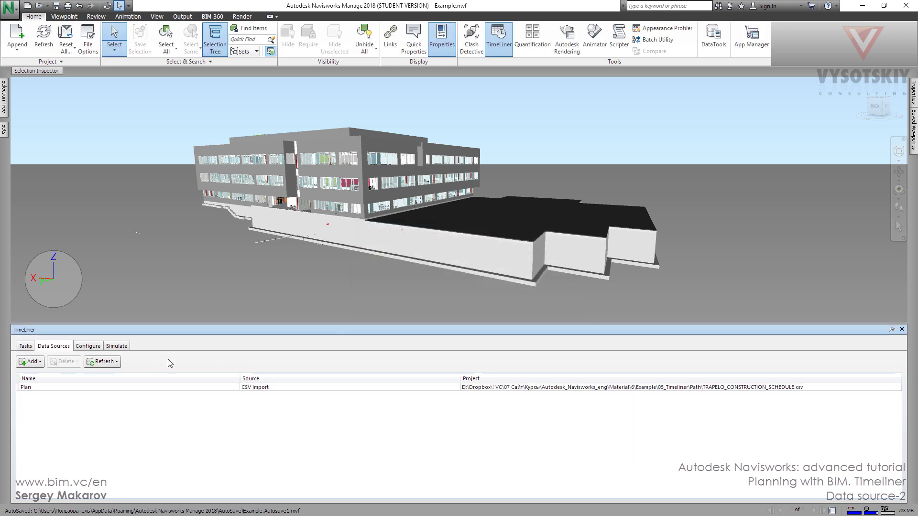
click(25, 346)
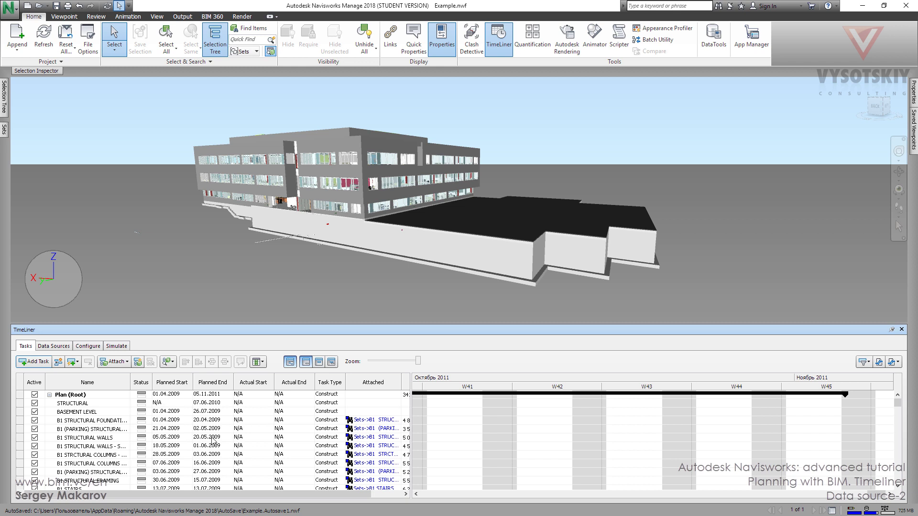
- Enter 11.08.2017 as BASEMENT LEVEL's actual start and end and the B1 tasks' actual end
double_click(270, 412)
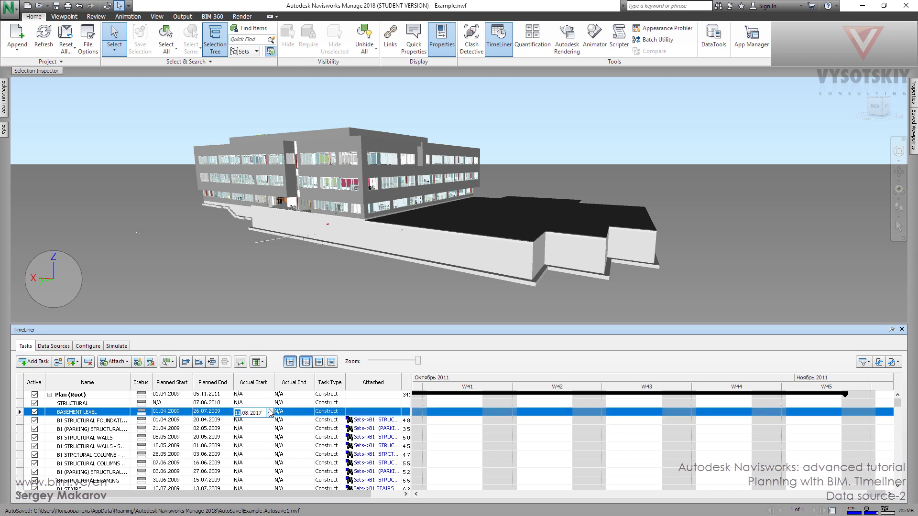
double_click(310, 413)
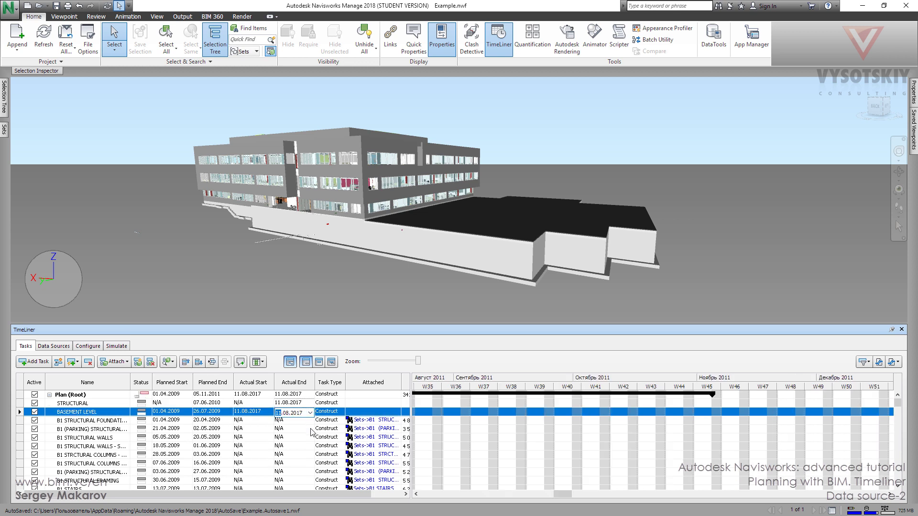
click(311, 420)
click(310, 422)
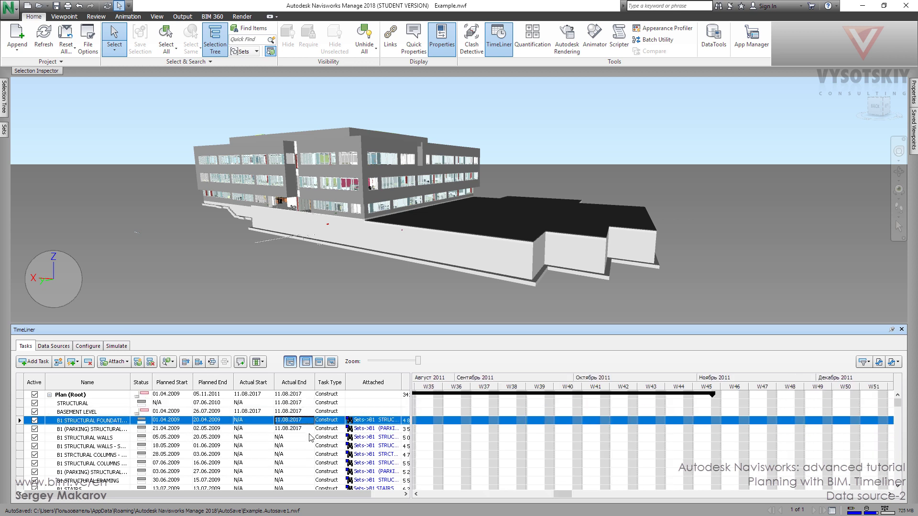
click(310, 437)
click(311, 436)
click(310, 446)
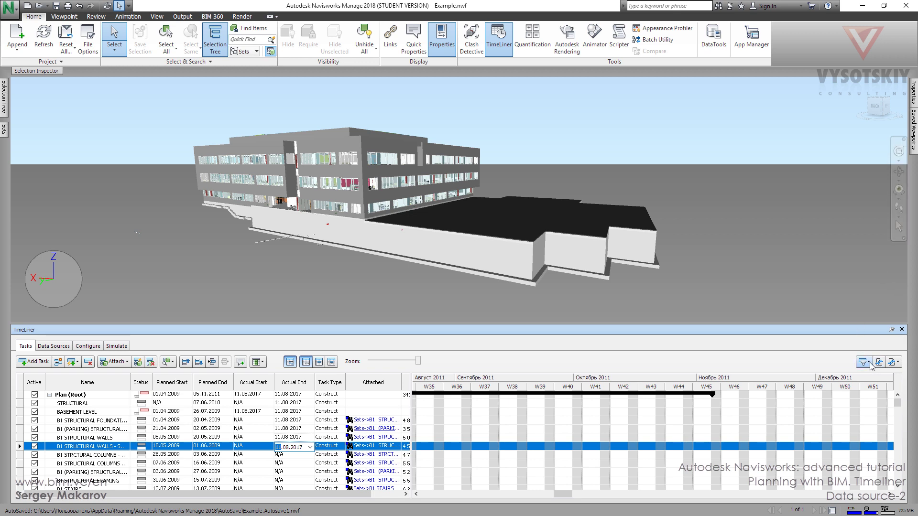
- Show the schedule export options, Export CSV and Export MS Project XML
click(895, 363)
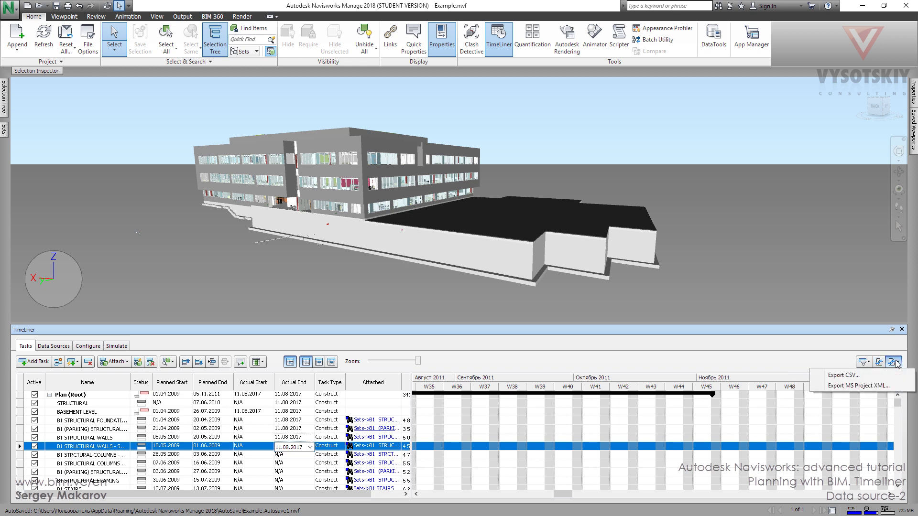